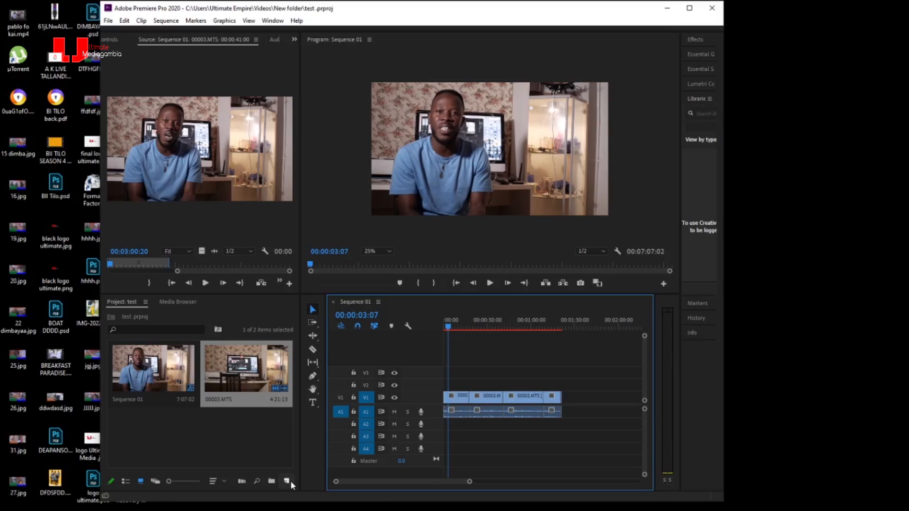
Step: Create a 1440 × 1080, 25 fps adjustment layer and place it on track V2, spanning all the clips below
left_click(287, 481)
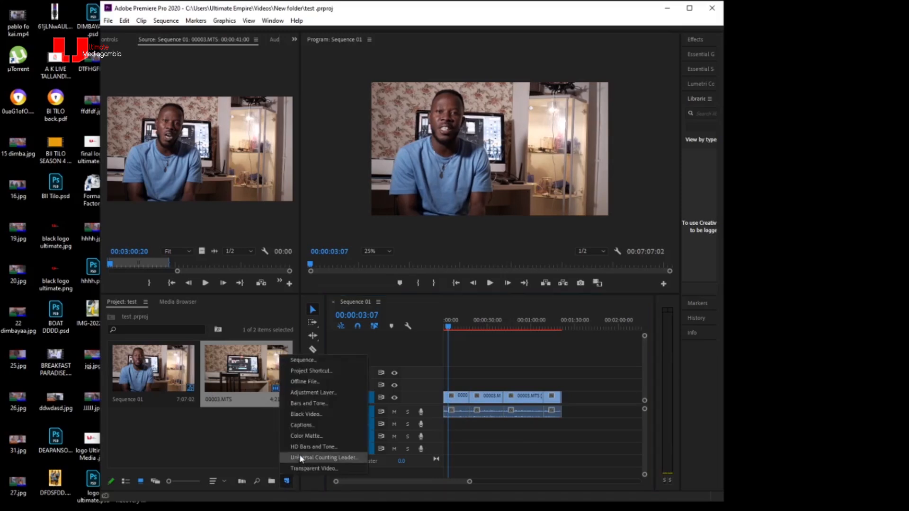
left_click(313, 392)
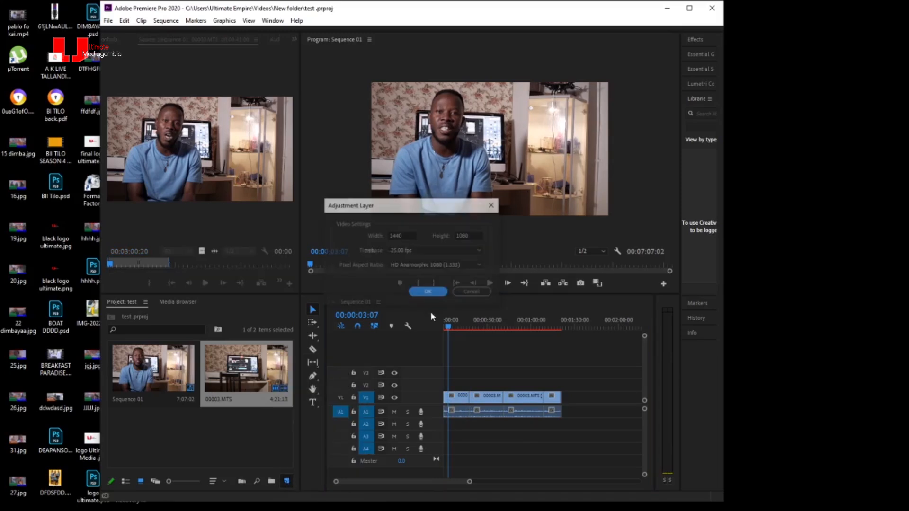
left_click(430, 293)
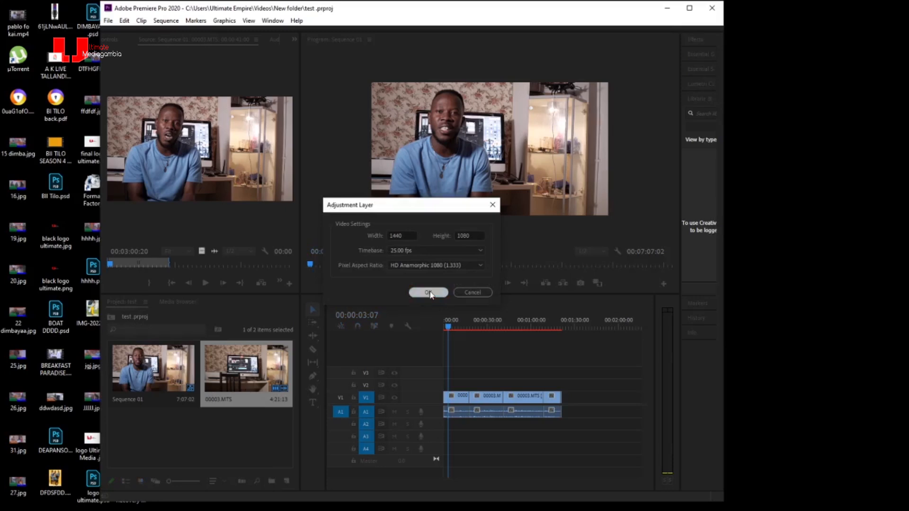
left_click_drag(161, 422, 561, 385)
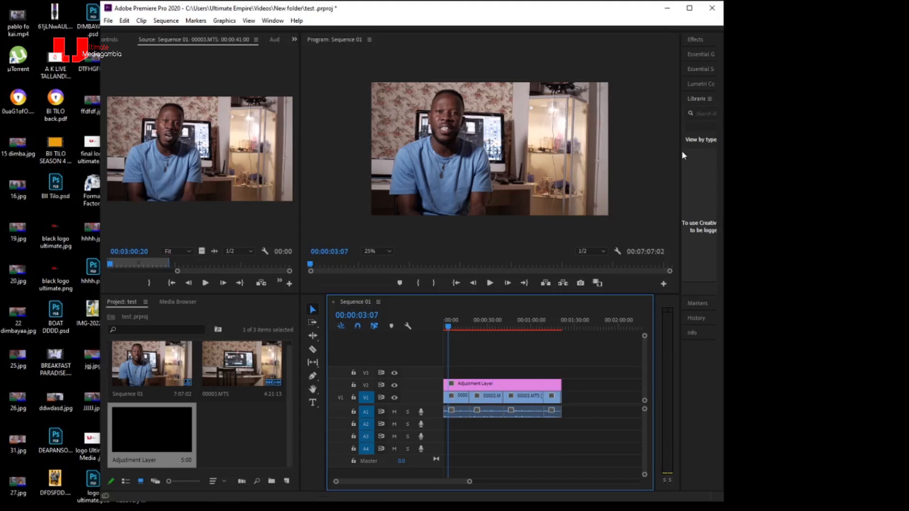
Step: Widen the area for the colour controls, show Lumetri Color and select the adjustment layer on track V2
left_click_drag(682, 151, 610, 160)
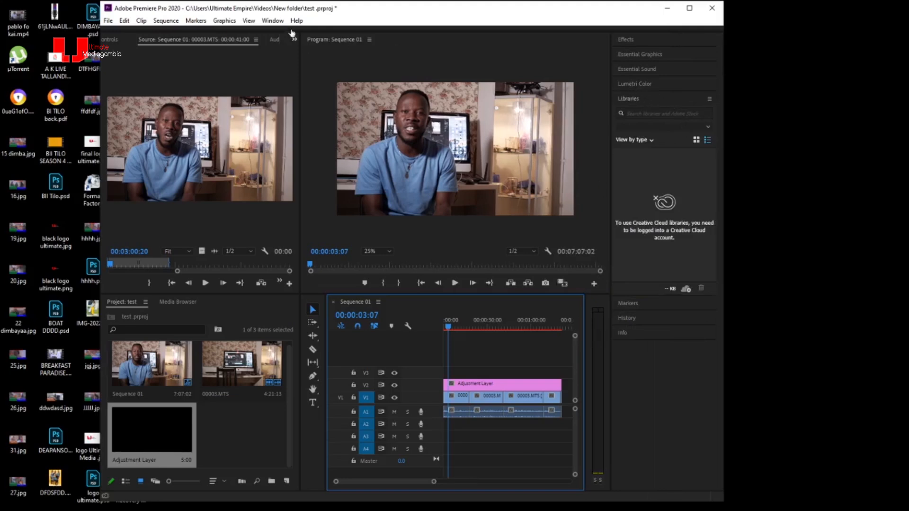
left_click(272, 20)
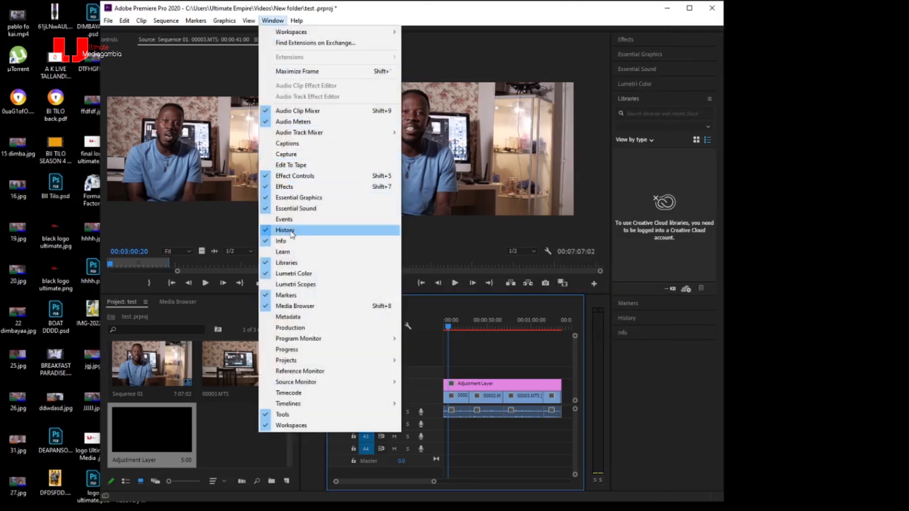
left_click(303, 273)
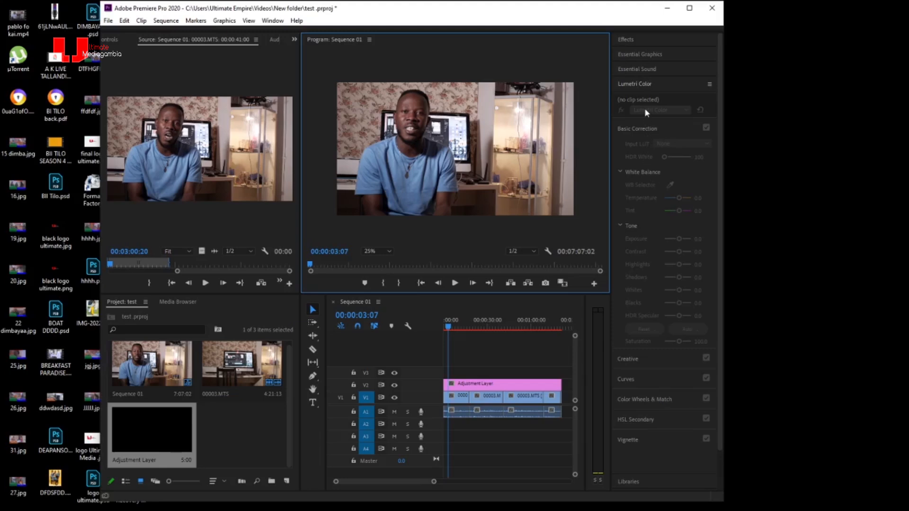
left_click(491, 382)
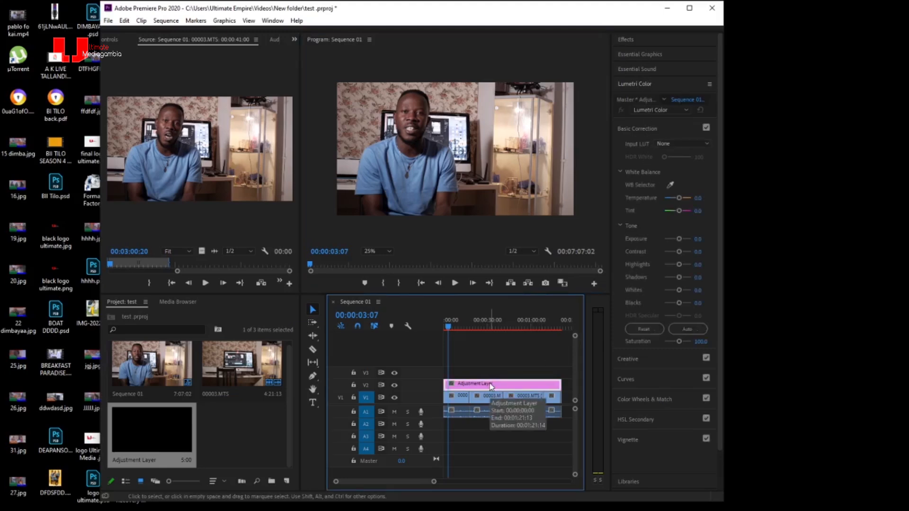
left_click(502, 433)
left_click(491, 383)
left_click(483, 439)
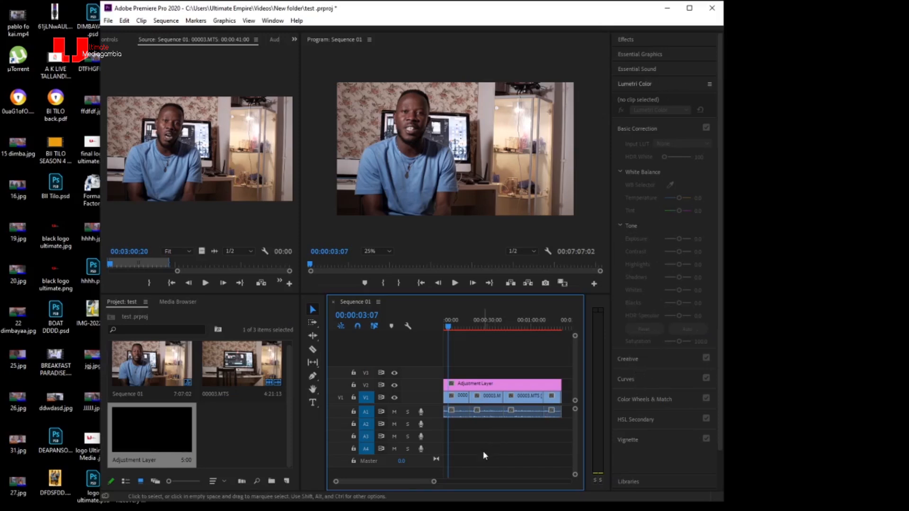
left_click(481, 385)
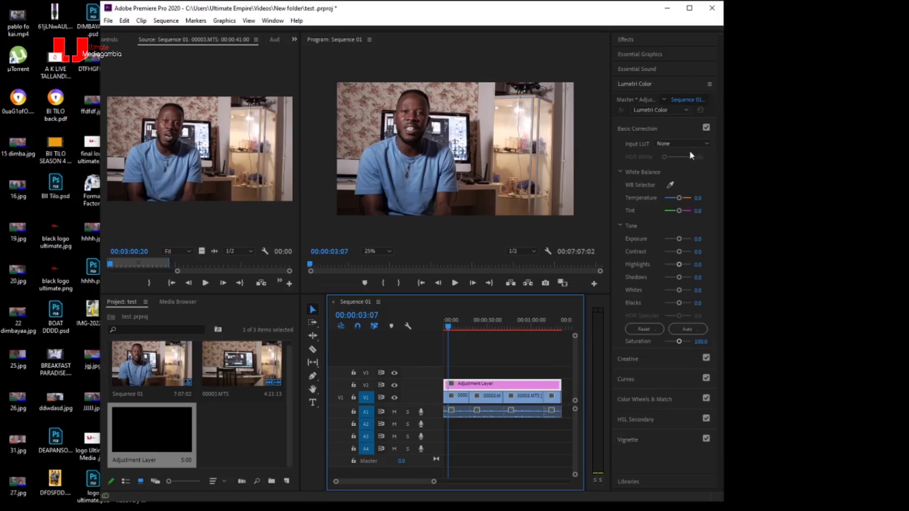
Step: Try to set the adjustment layer's white balance by sampling a white area at the left edge of the program picture
left_click(670, 186)
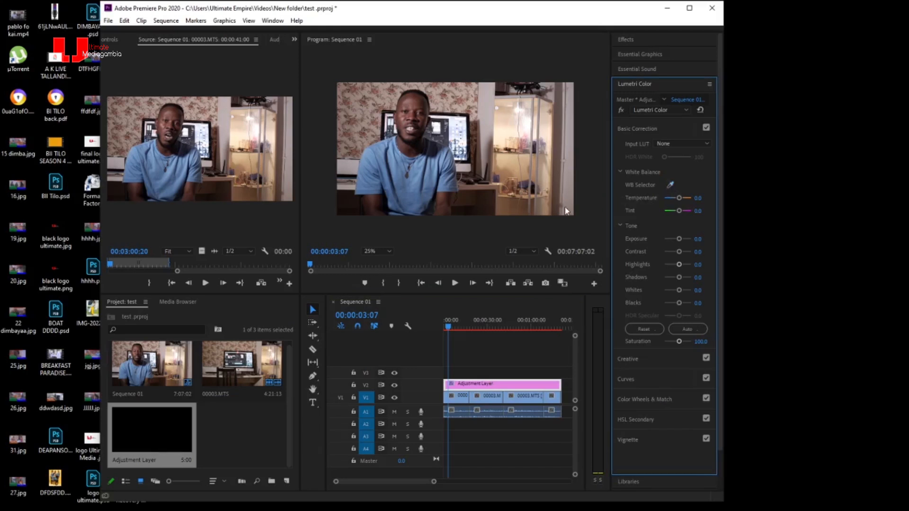
left_click(670, 186)
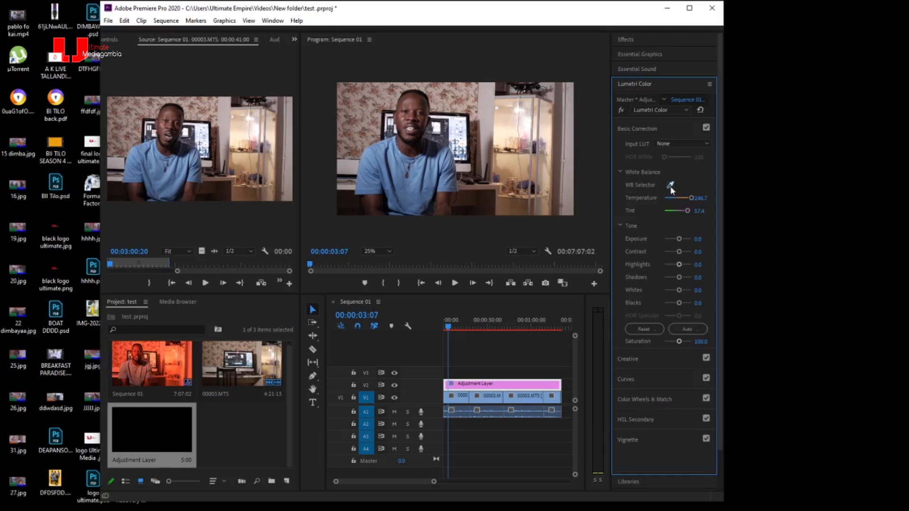
left_click(670, 186)
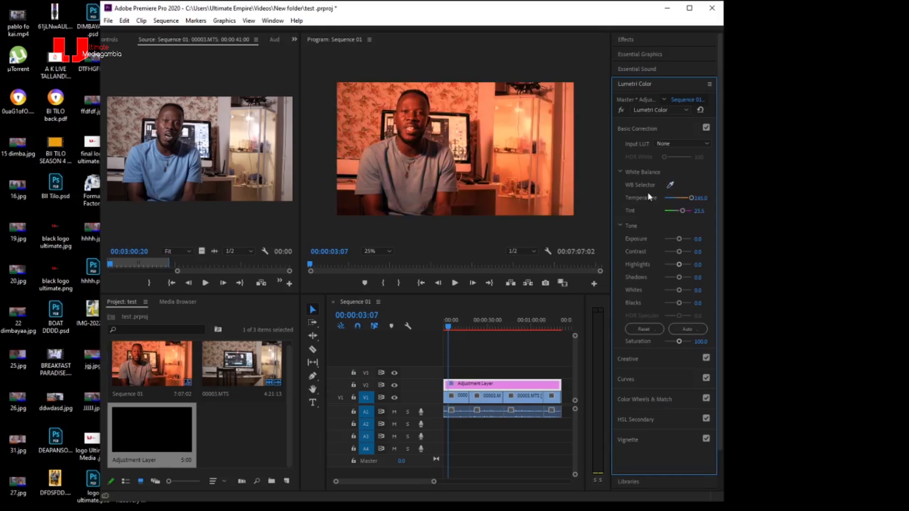
left_click(670, 187)
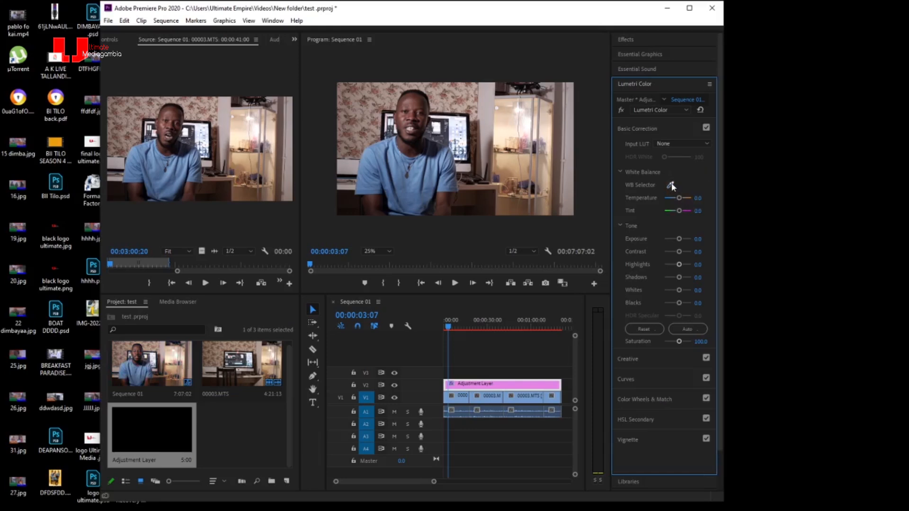
left_click(467, 171)
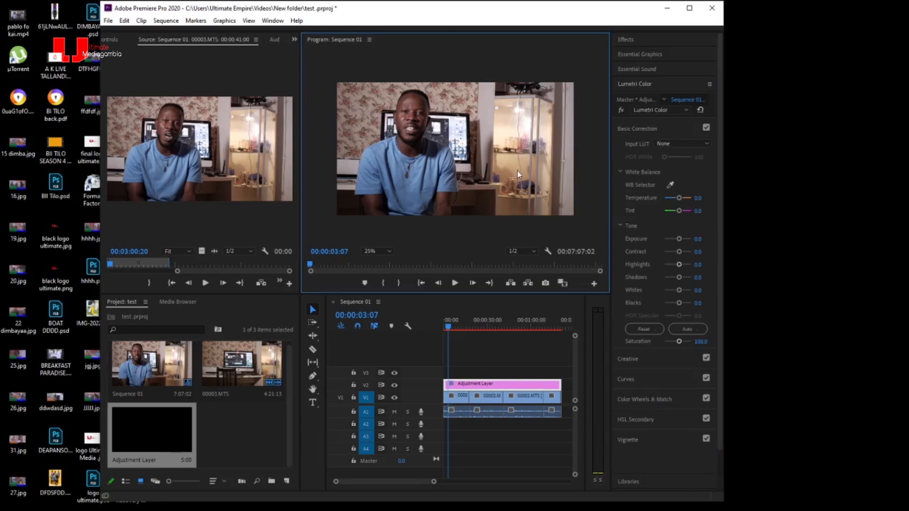
left_click(671, 184)
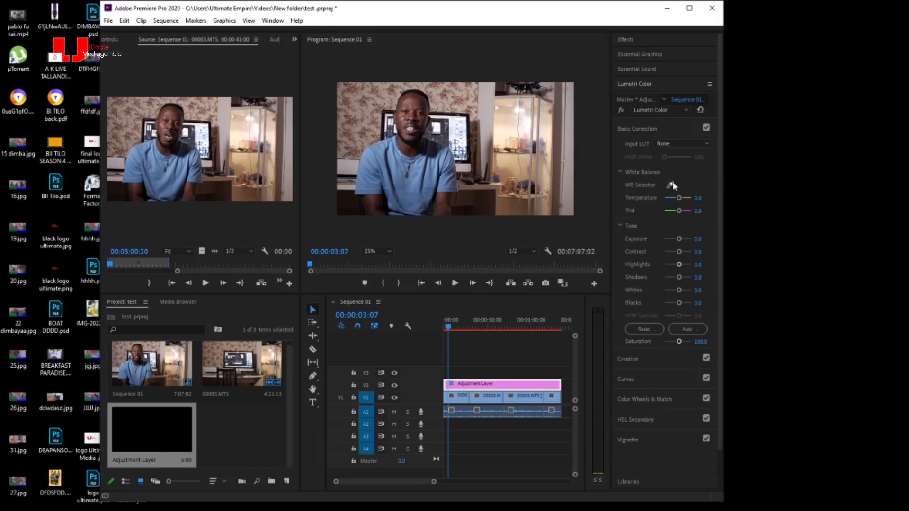
left_click(352, 171)
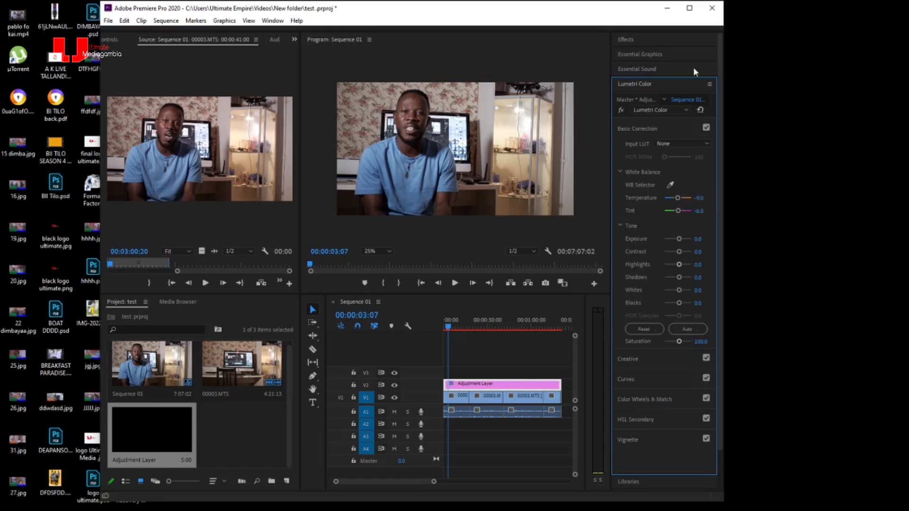
Step: Maximize the application window and leave the White Balance settings expanded
left_click(689, 8)
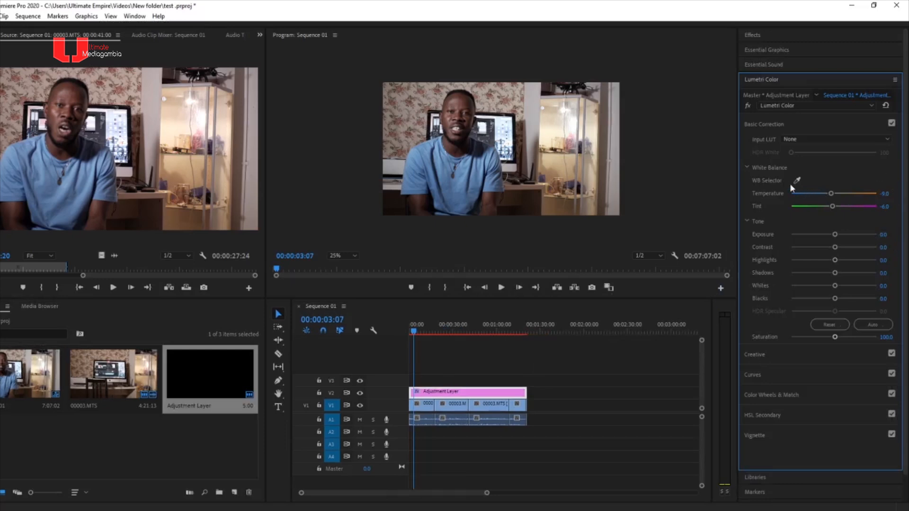
left_click(747, 168)
left_click(747, 168)
left_click(747, 167)
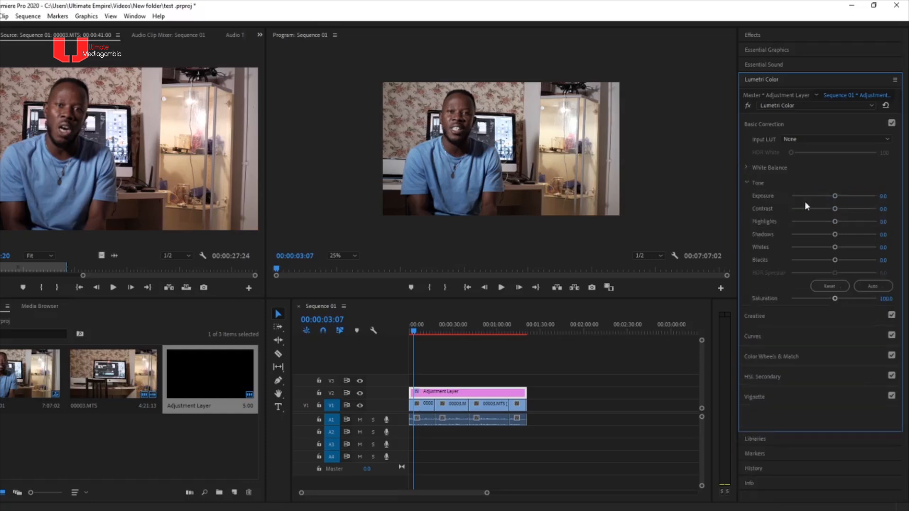
left_click(747, 168)
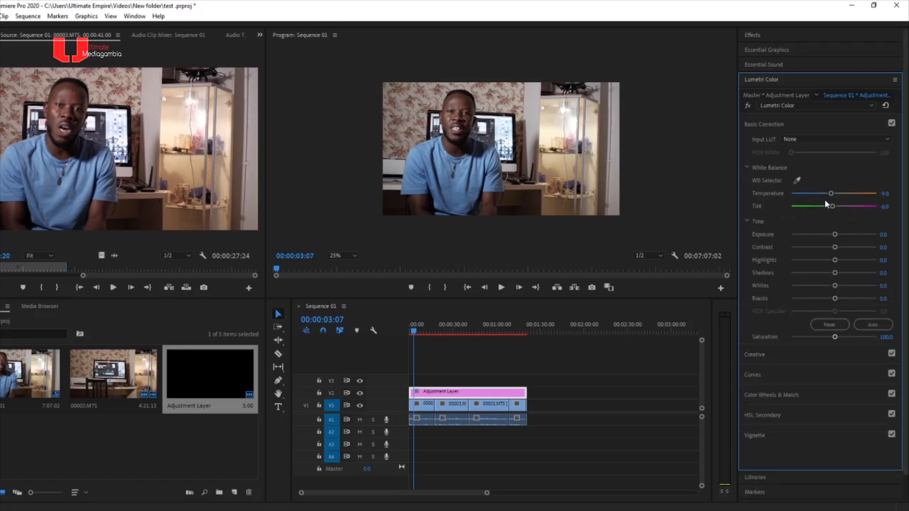
left_click(798, 181)
left_click(794, 196)
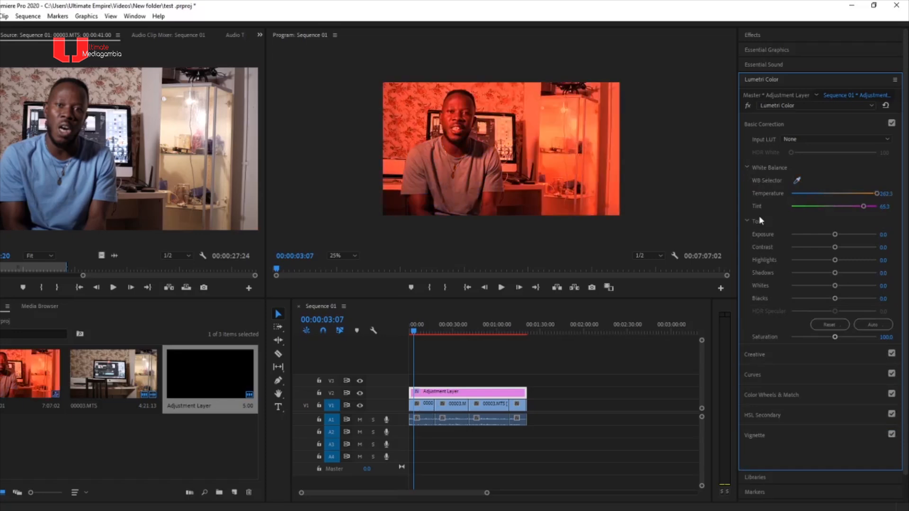
left_click(798, 181)
left_click(748, 168)
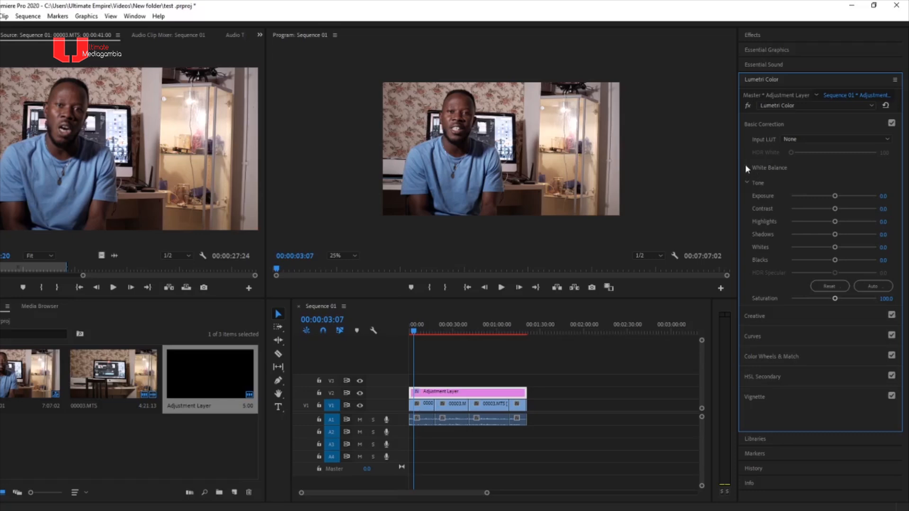
Step: Sample the white object beside the man's arm with the WB Selector, for a temperature of -7.0 and tint of -7.4
left_click(747, 166)
left_click(797, 180)
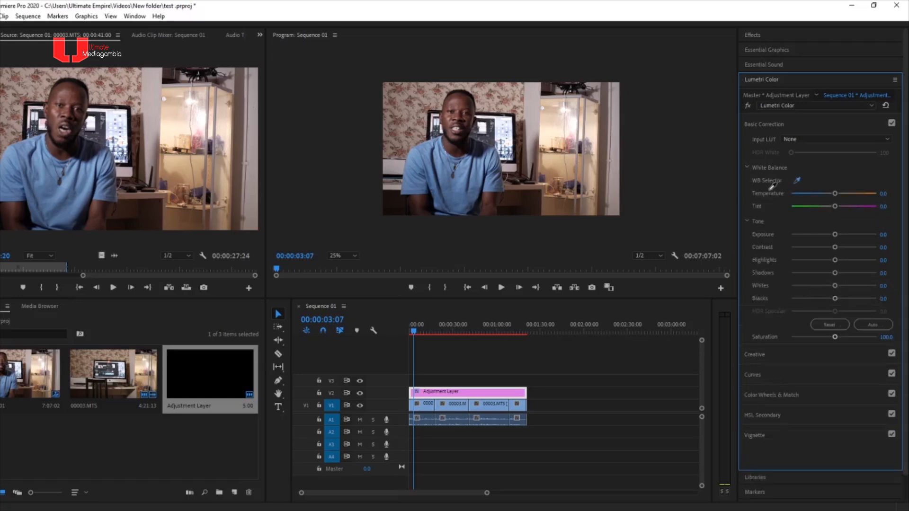
left_click(400, 167)
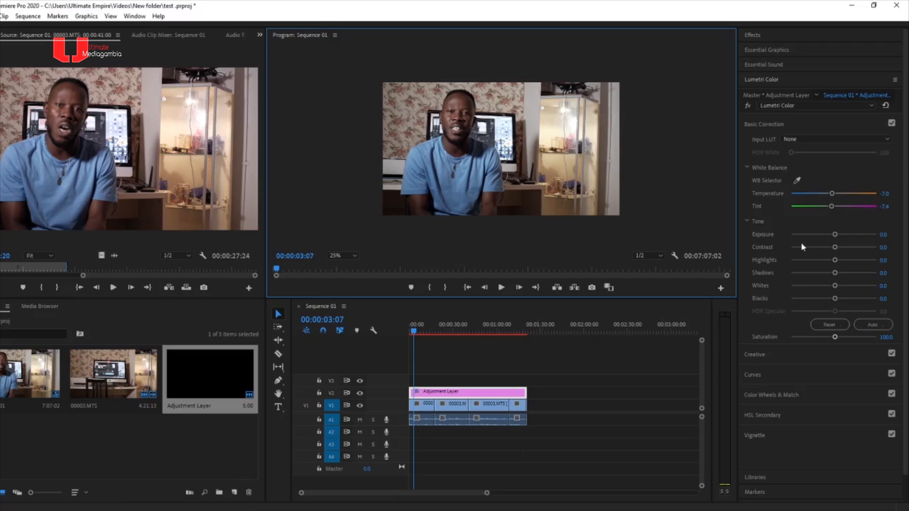
Step: Raise the adjustment layer's contrast to 23.0 and set its blacks to 6.9
left_click(835, 246)
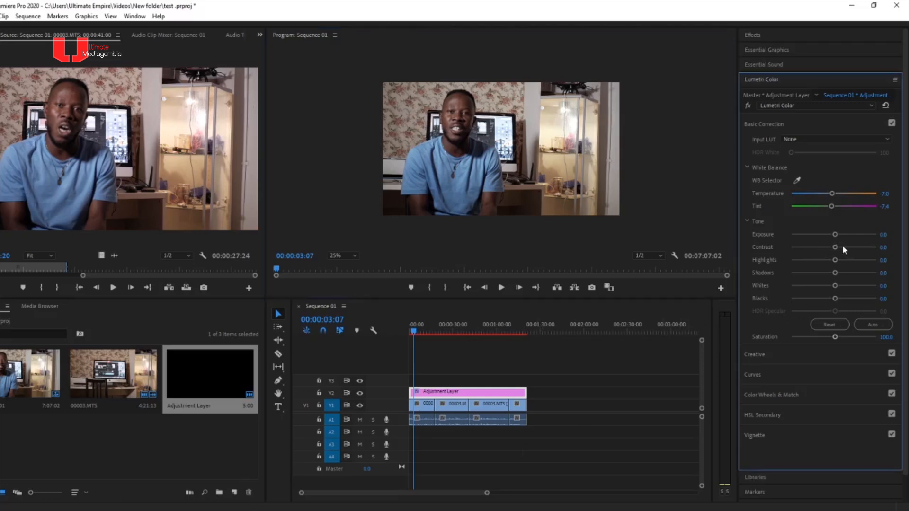
left_click_drag(842, 246, 844, 247)
left_click(817, 298)
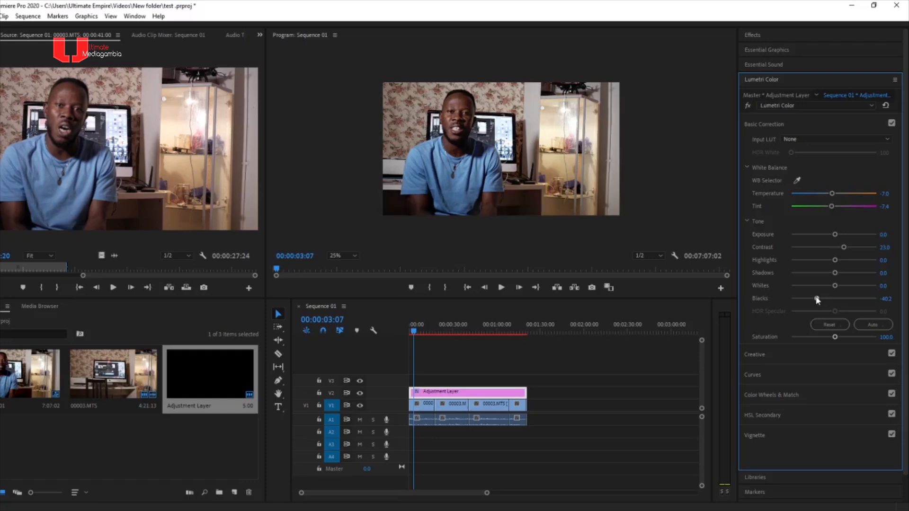
double_click(817, 299)
mouse_move(832, 298)
left_mouse_down()
mouse_move(819, 299)
mouse_move(838, 302)
left_mouse_up()
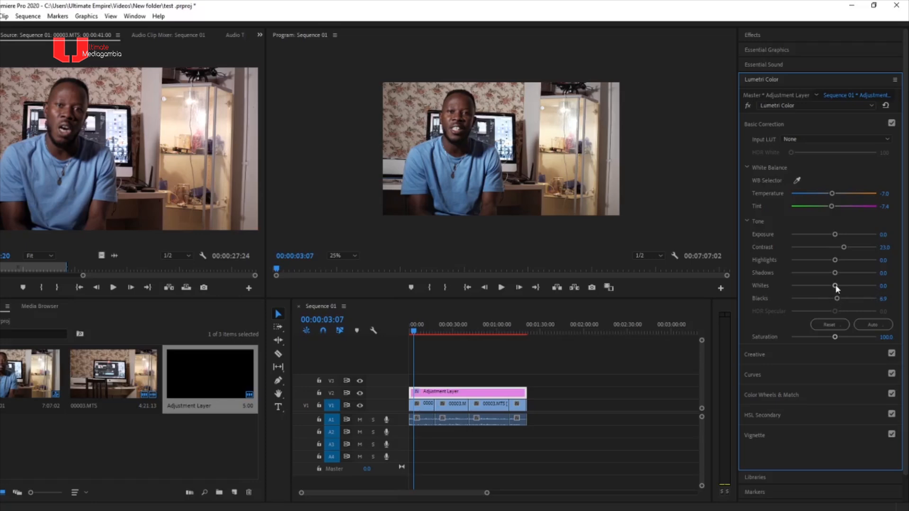
Step: Lower the whites to -6.9, the shadows to -8.0 and the highlights to -12.6
left_click_drag(835, 286, 830, 286)
left_click_drag(821, 274, 817, 274)
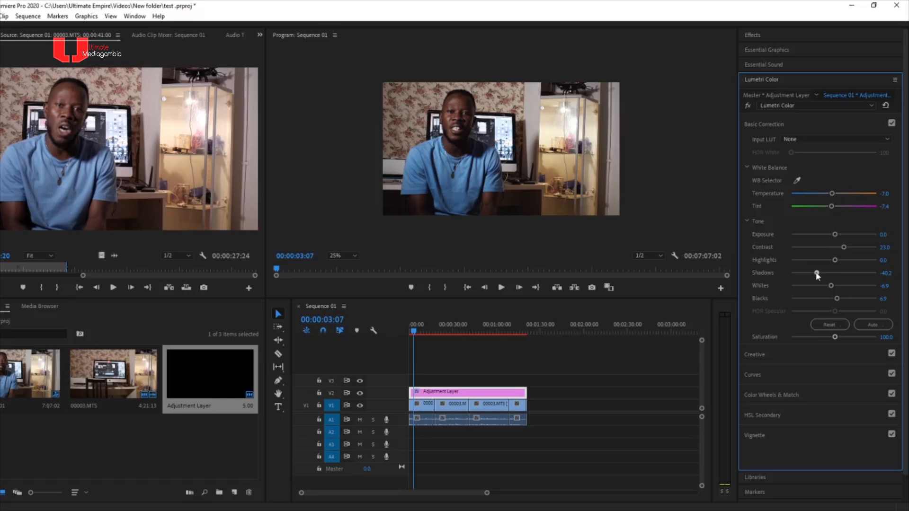
mouse_move(816, 274)
left_mouse_down()
mouse_move(848, 273)
mouse_move(829, 273)
left_mouse_up()
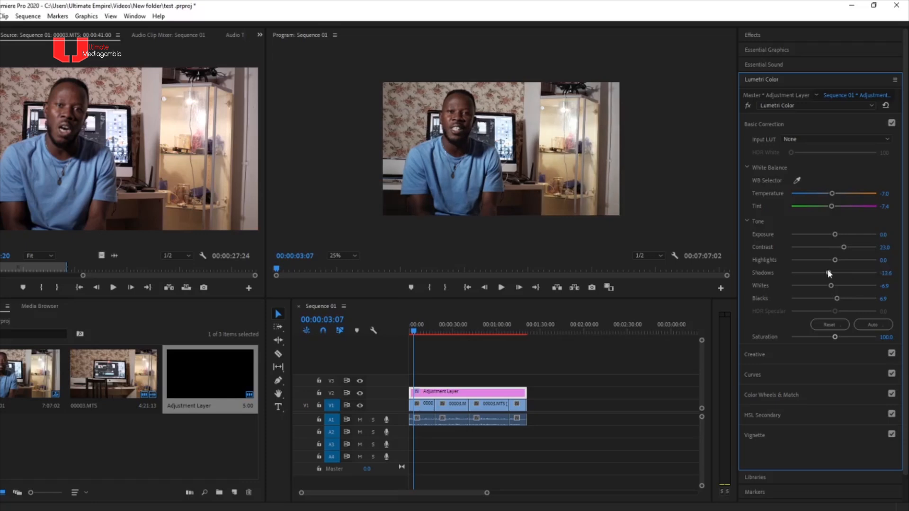
left_click_drag(828, 273, 831, 274)
left_click_drag(835, 260, 828, 260)
Step: Raise the Basic Correction saturation slightly above 100 and fine-tune the exposure and blacks
left_click_drag(852, 338, 862, 341)
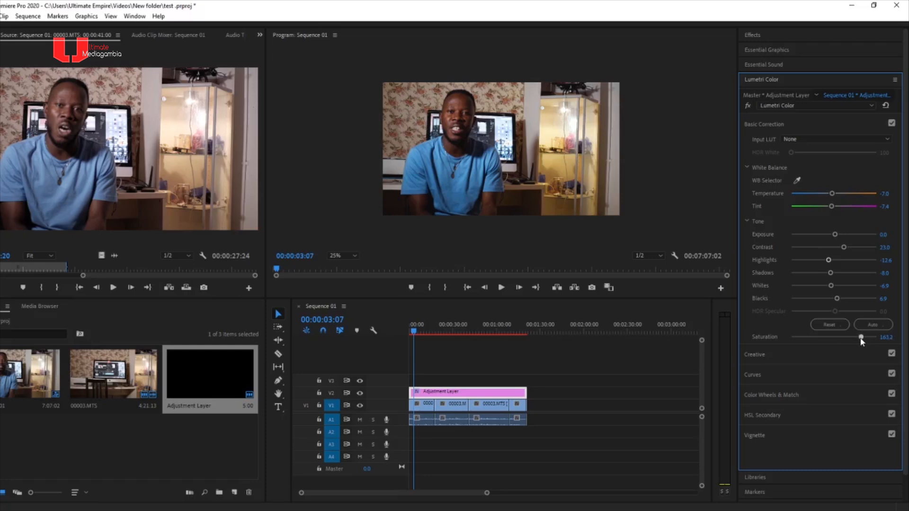
mouse_move(836, 338)
left_mouse_down()
mouse_move(816, 338)
mouse_move(840, 339)
left_mouse_up()
mouse_move(833, 236)
left_mouse_down()
mouse_move(824, 236)
mouse_move(835, 236)
left_mouse_up()
mouse_move(834, 298)
left_mouse_down()
mouse_move(824, 301)
mouse_move(836, 300)
left_mouse_up()
Step: In the Creative adjustments, set Faded Film to 17.5 and Sharpen to 30.0, and lower the saturation slightly
left_click(759, 355)
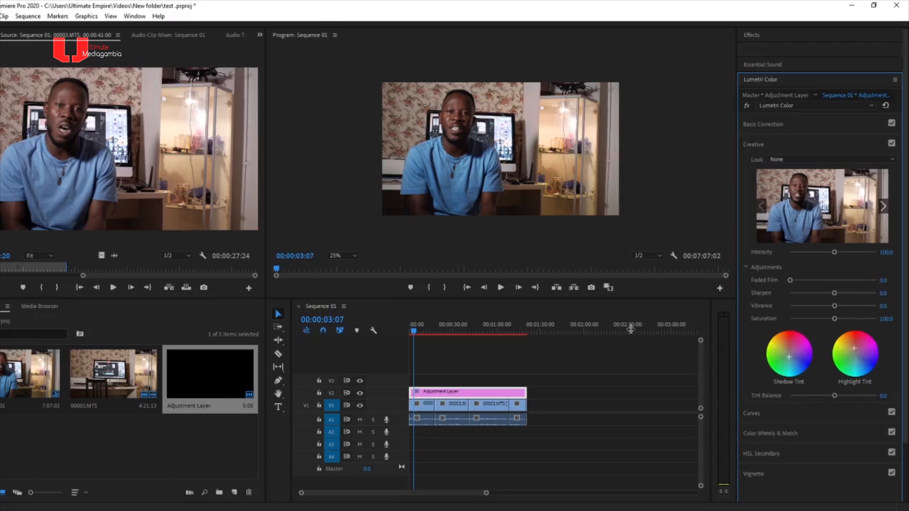
left_click_drag(737, 328, 721, 328)
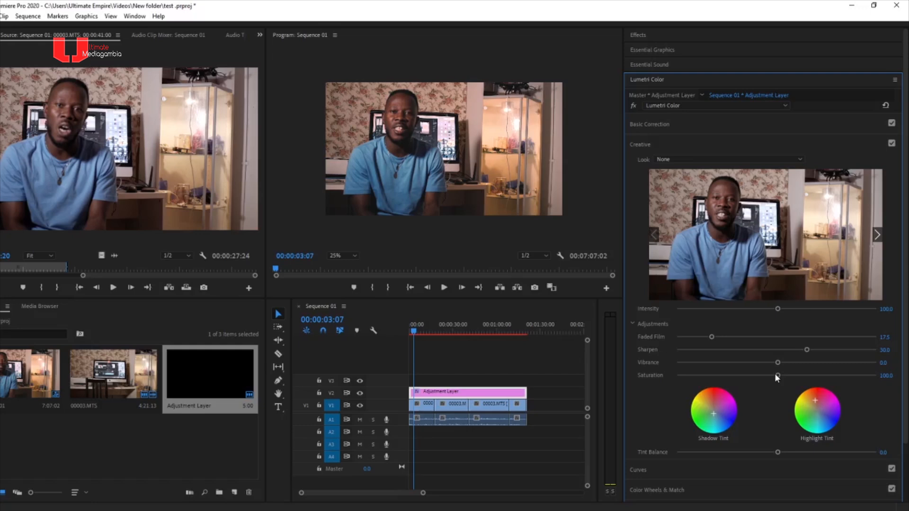
left_click_drag(775, 375, 773, 375)
Step: Shape the Luma vs Sat curve to reduce saturation in the darkest and brightest tones, keeping the midtones level
scroll(641, 393, "down", 3)
left_click(642, 393)
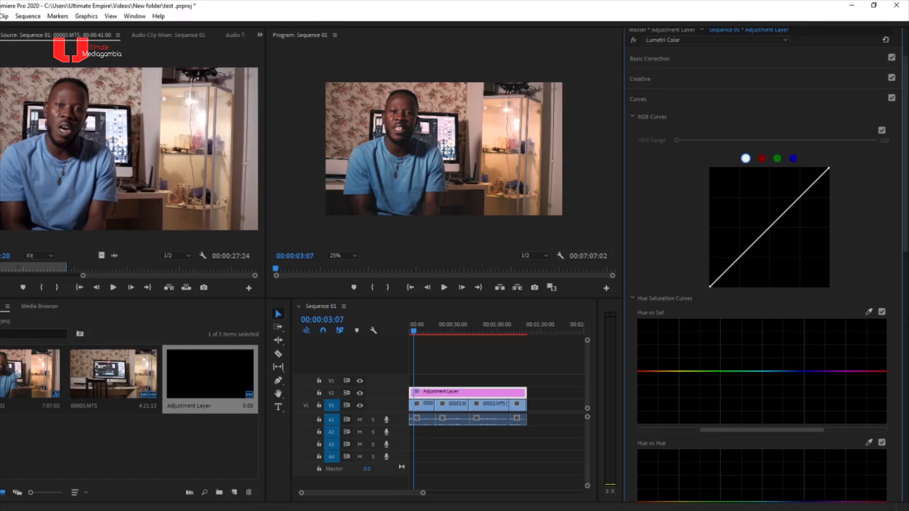
left_click_drag(905, 203, 905, 386)
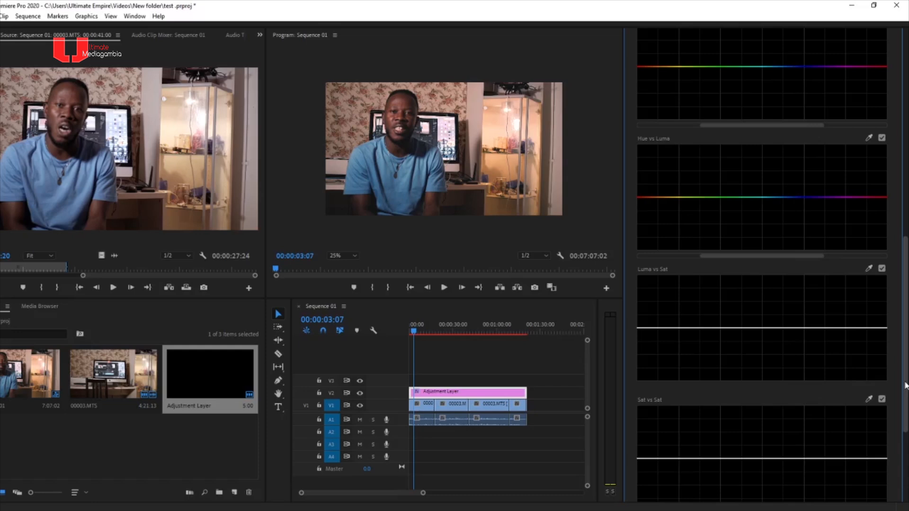
left_click_drag(905, 386, 905, 458)
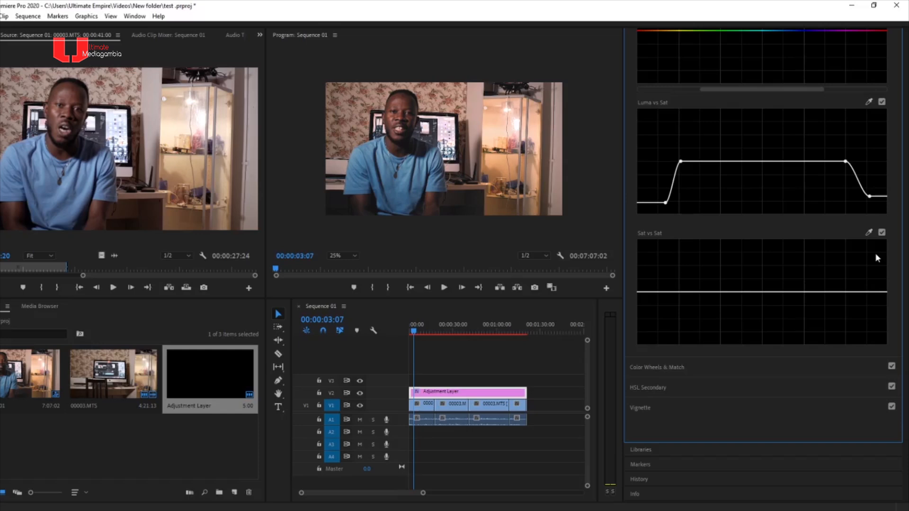
Step: Shape the Hue vs Sat curve to lower the orange-red saturation and slightly raise the cyan-blue saturation
scroll(907, 285, "up", 2)
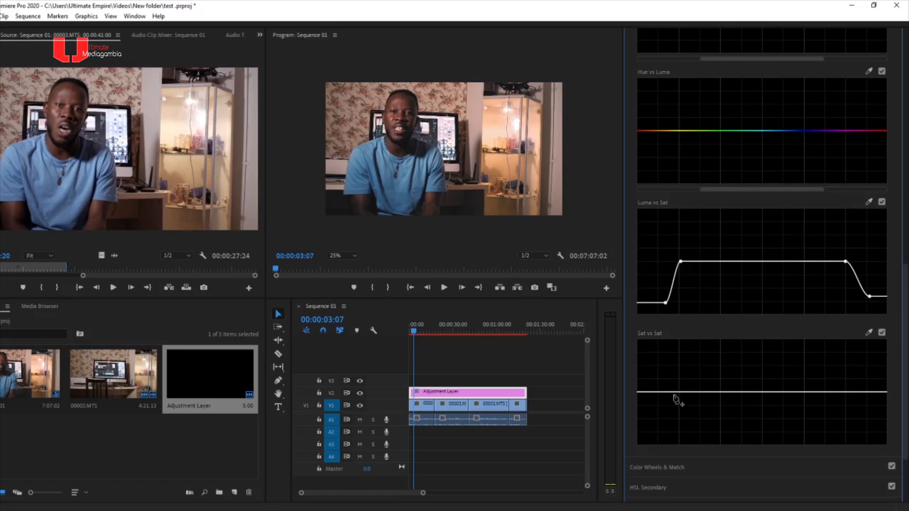
scroll(676, 400, "up", 5)
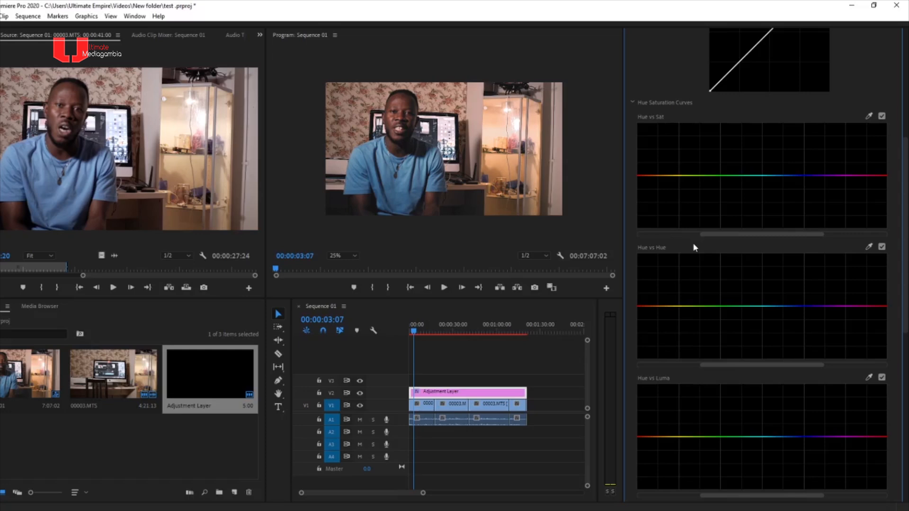
left_click_drag(650, 175, 650, 189)
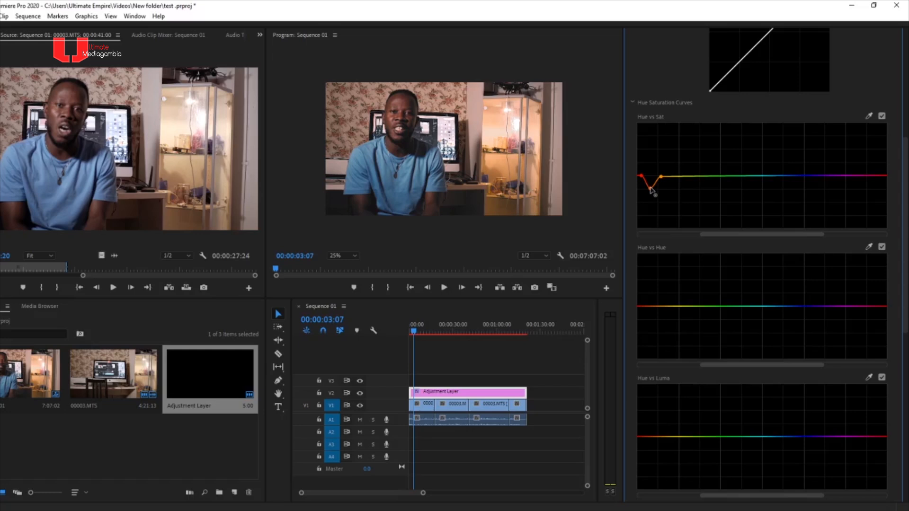
left_click_drag(764, 176, 763, 168)
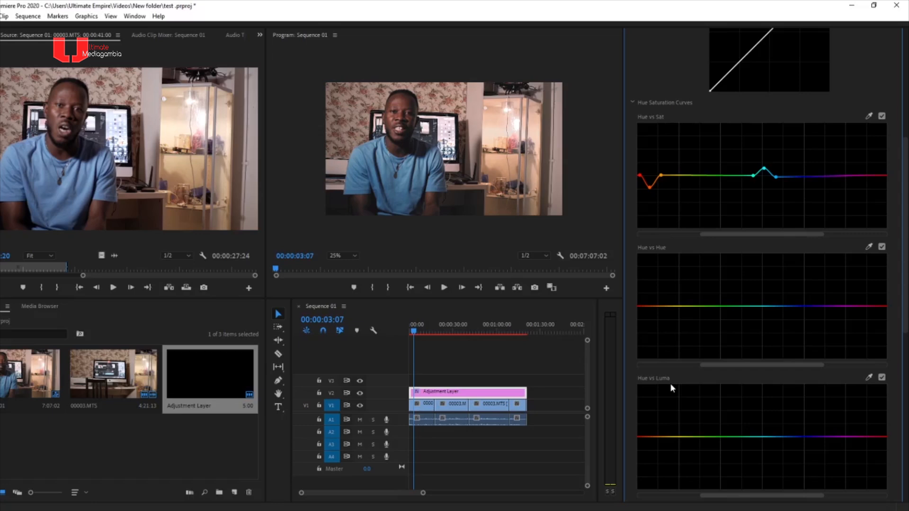
Step: Apply the Three-Way Color Corrector effect to the adjustment layer on V2
scroll(671, 383, "up", 5)
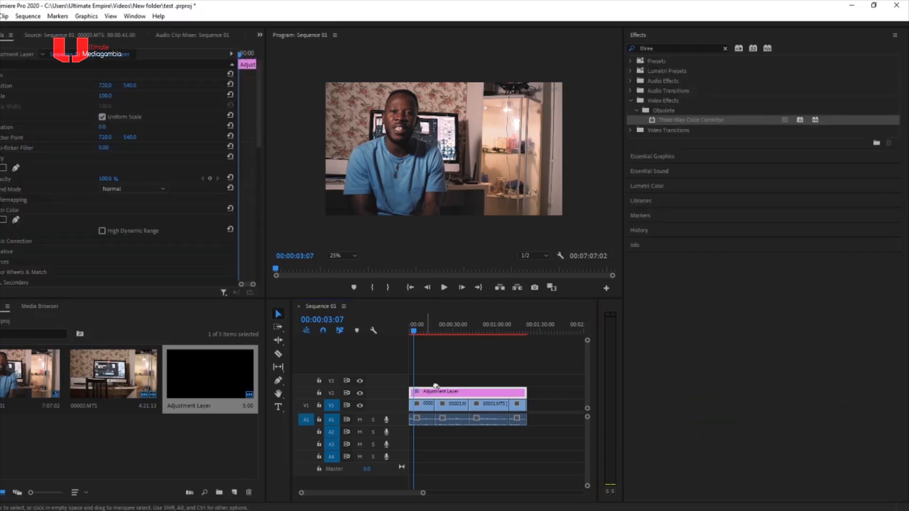
left_click_drag(692, 120, 437, 394)
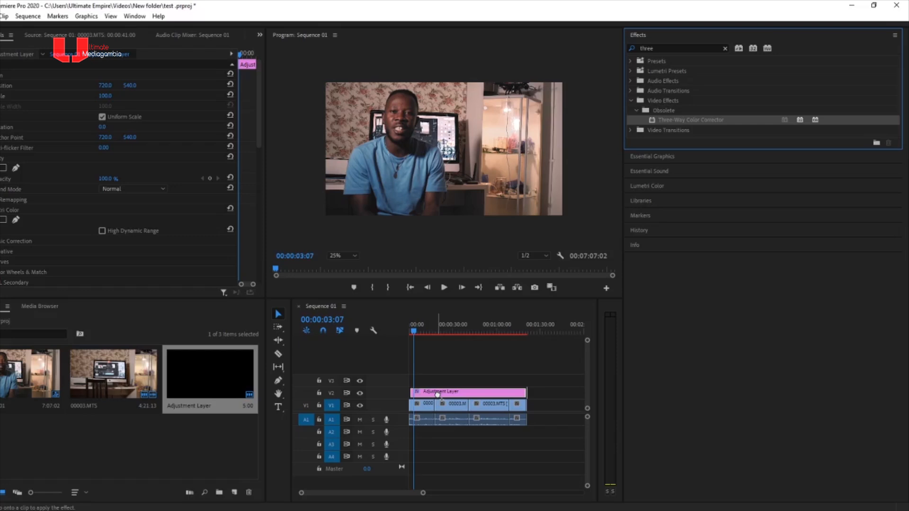
left_click_drag(438, 395, 438, 395)
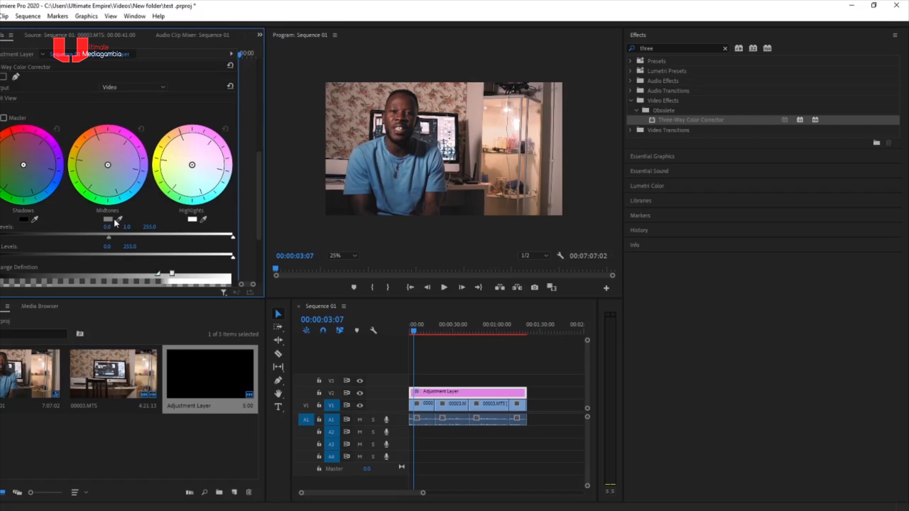
Step: Try the midtone input level of the Three-Way Color Corrector at 1.2 and at 0.8
left_click_drag(109, 237, 118, 237)
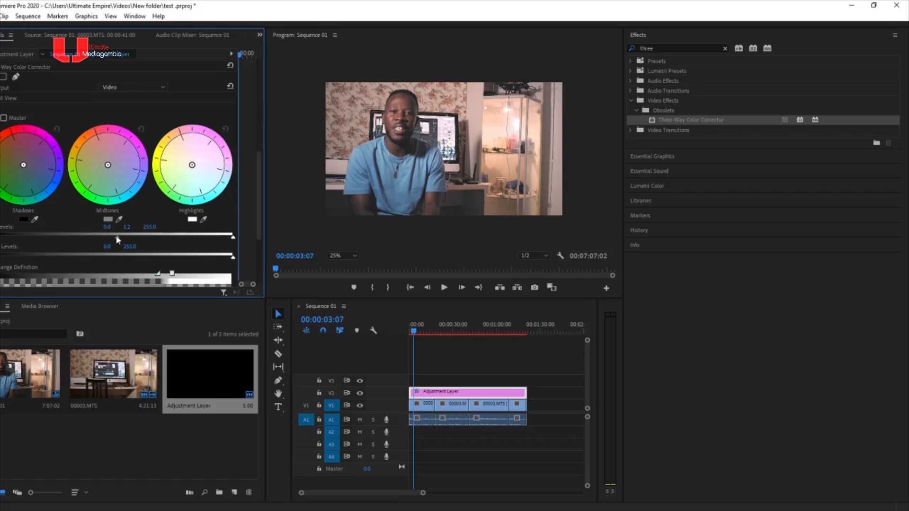
left_click_drag(116, 235, 101, 240)
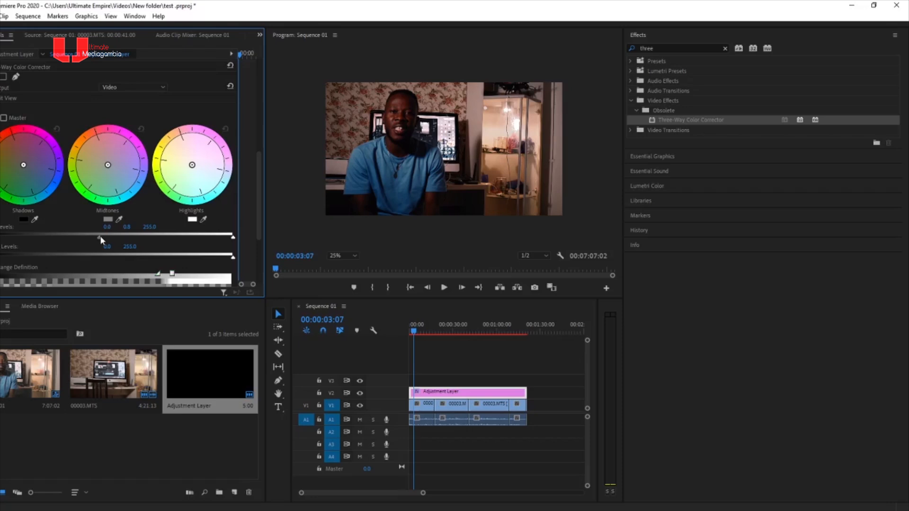
left_click_drag(101, 237, 108, 237)
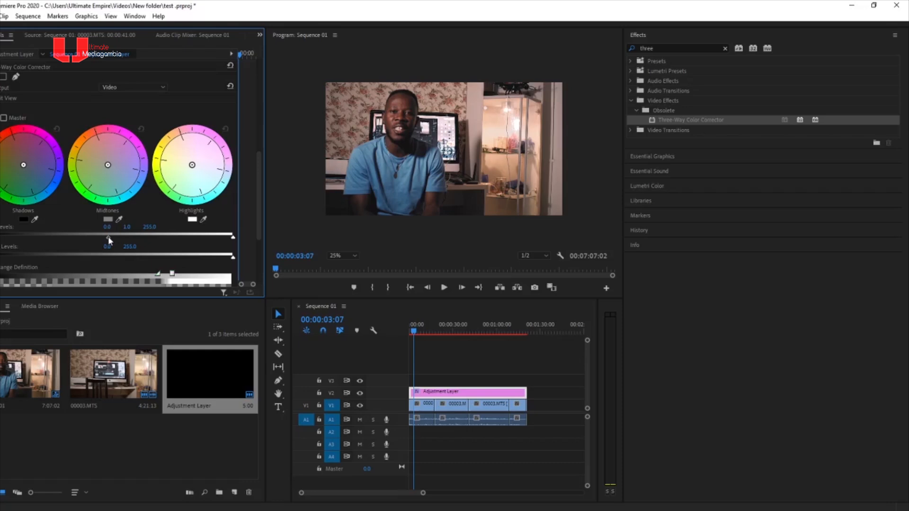
Step: Set input black to 4.0, input midtones to 1.1 and output white to 230.9, tint shadows and midtones reddish and highlights purple, and save the project
left_click_drag(108, 238, 115, 241)
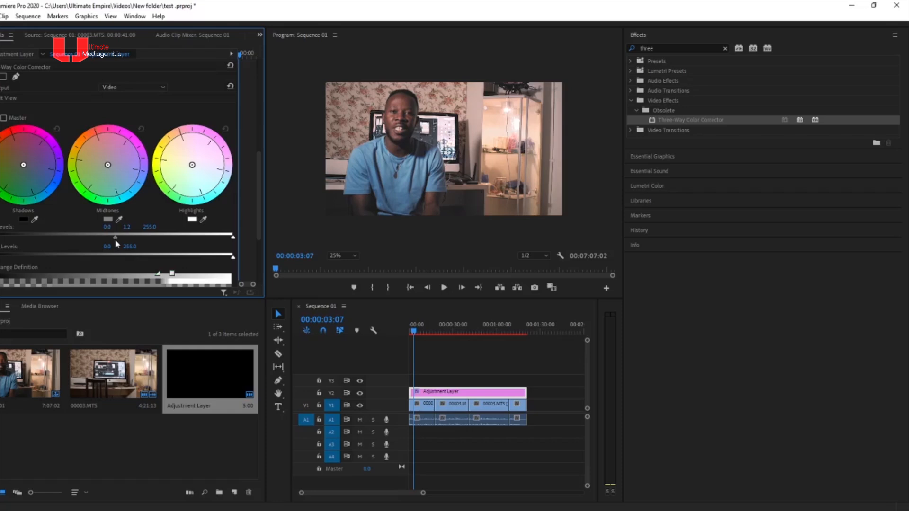
left_click_drag(232, 236, 205, 235)
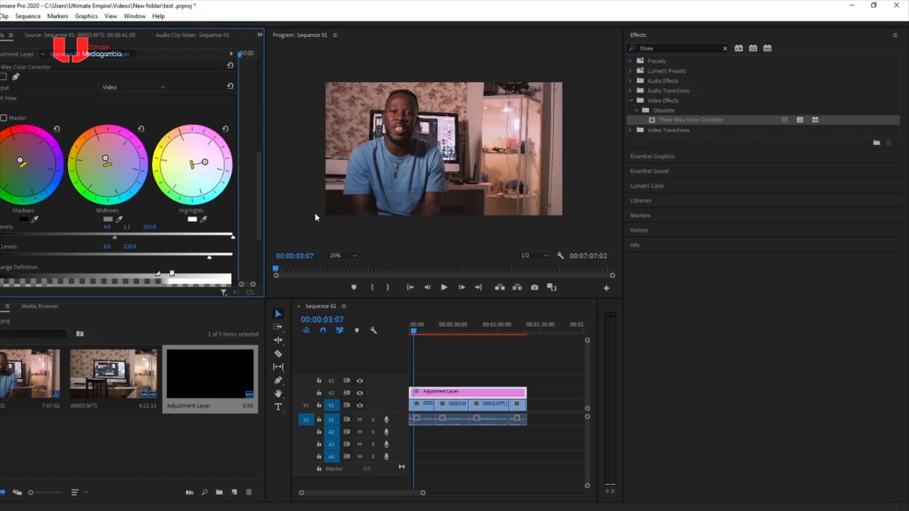
key("ctrl+s")
scroll(114, 210, "down", 4)
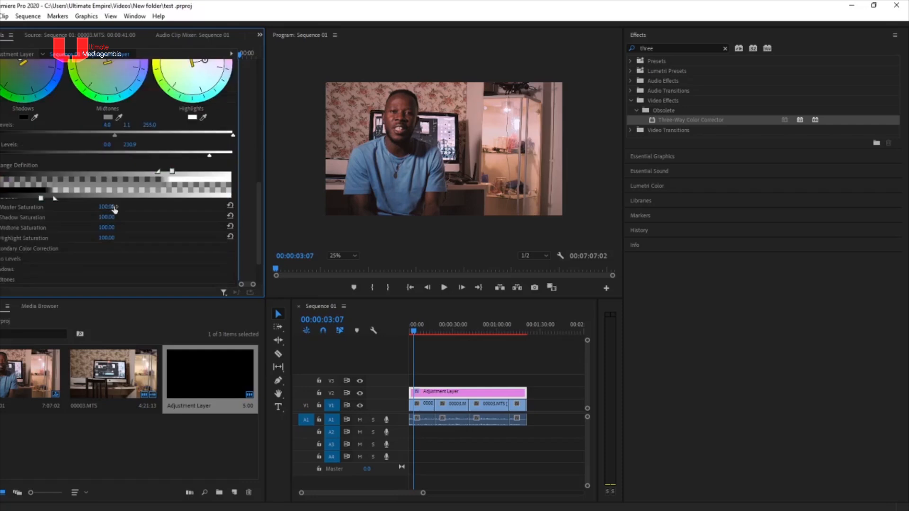